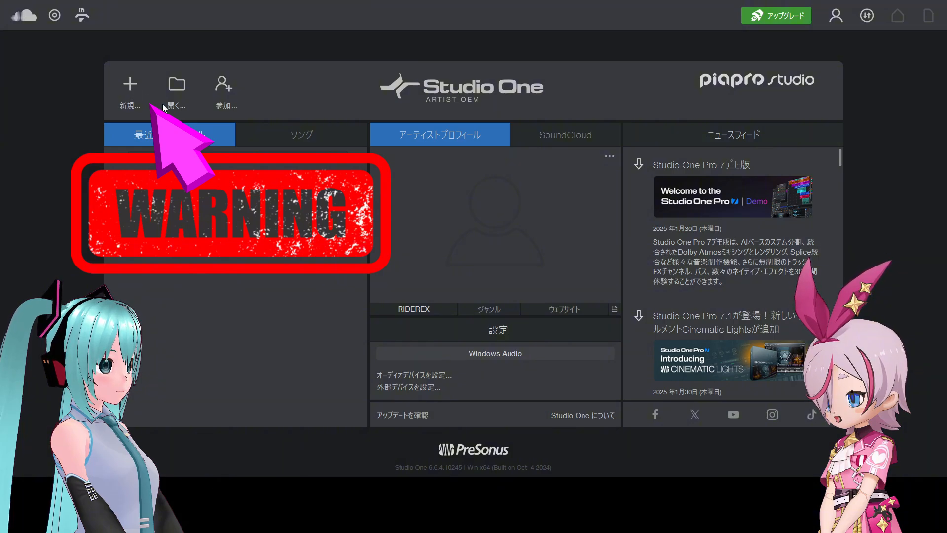
# - Create a new song and enlarge the pattern editor for the Impact drum track
pyautogui.click(130, 87)
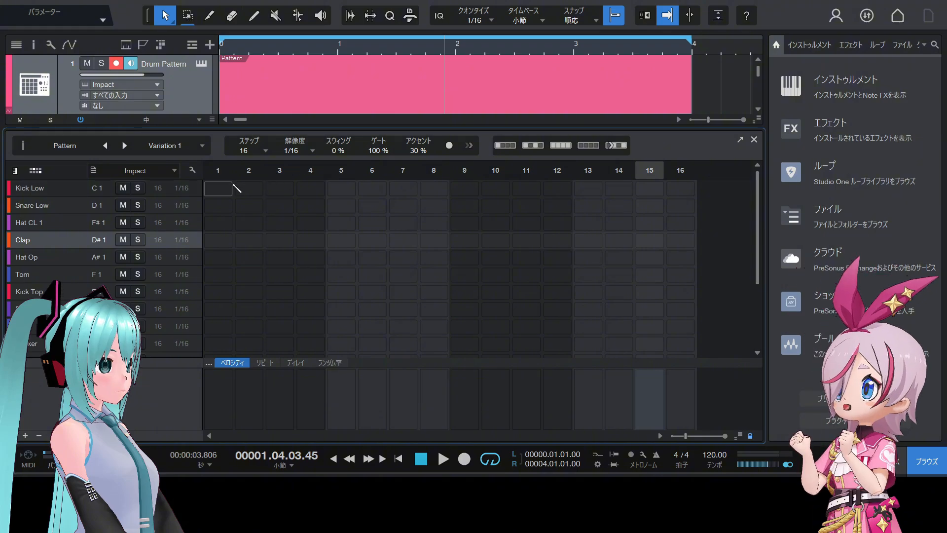
pyautogui.click(48, 187)
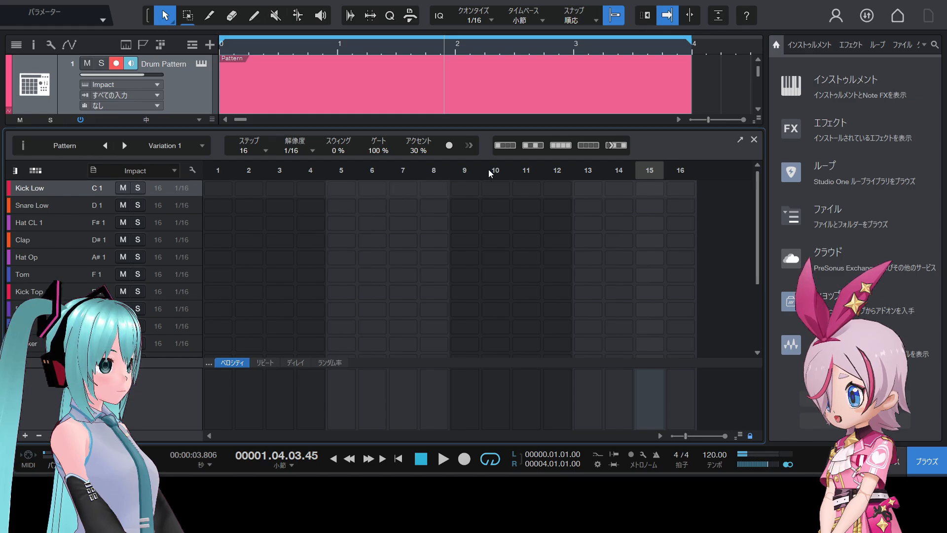
pyautogui.click(509, 146)
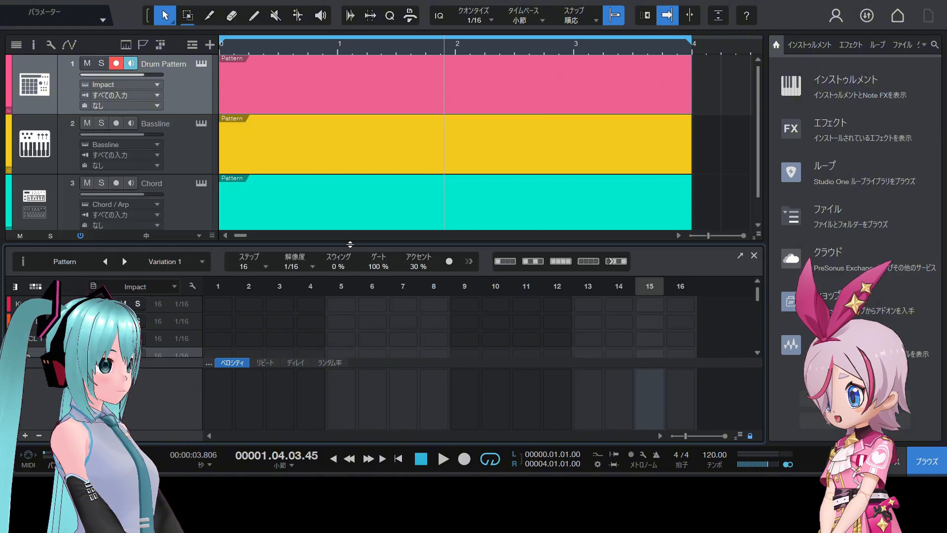
pyautogui.moveTo(345, 245); pyautogui.dragTo(345, 129)
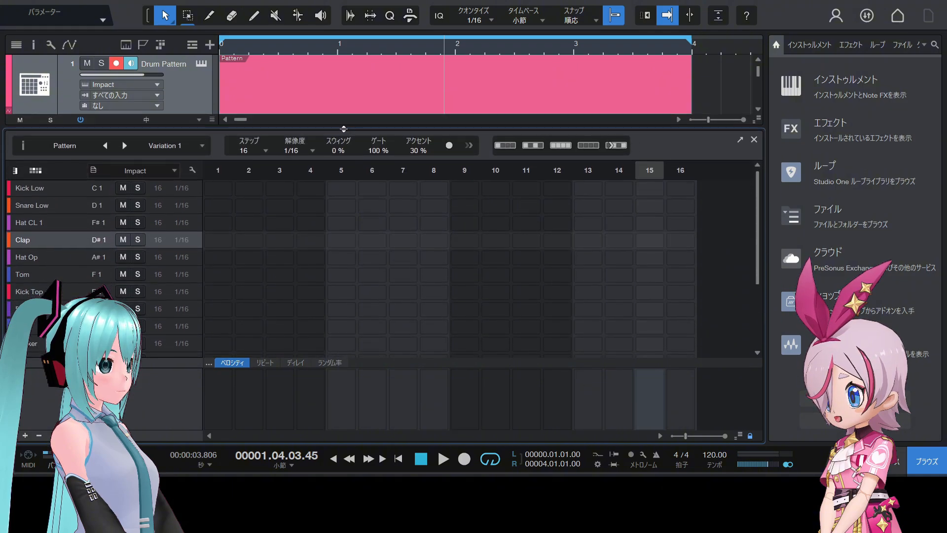
# - Compare the step fill presets on the Kick Low row, clear it, and fill steps 1, 5, 9 and 13
pyautogui.click(47, 188)
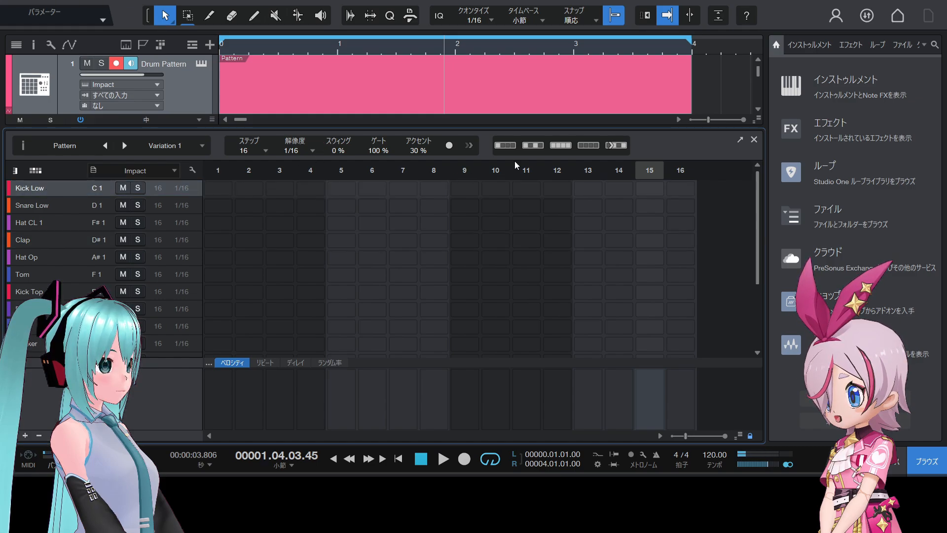
pyautogui.click(510, 148)
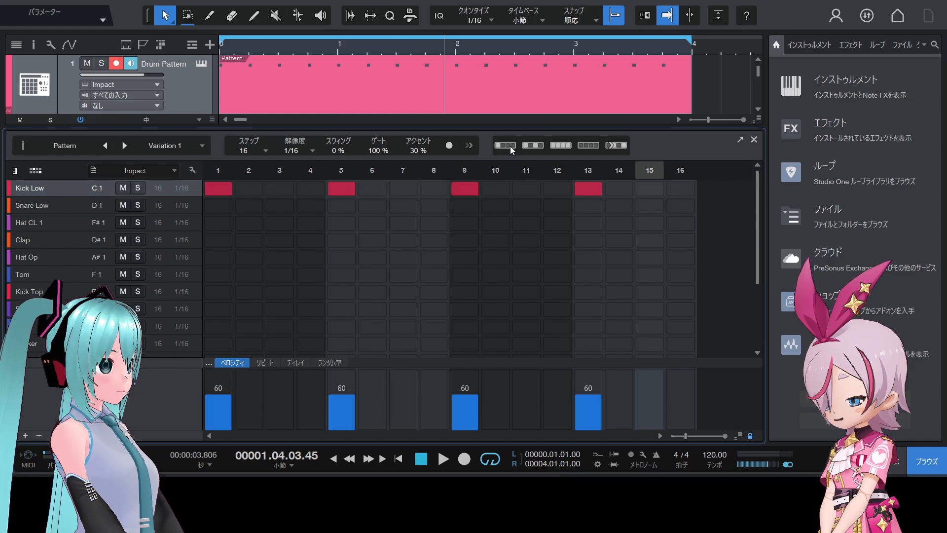
pyautogui.click(538, 147)
pyautogui.click(592, 146)
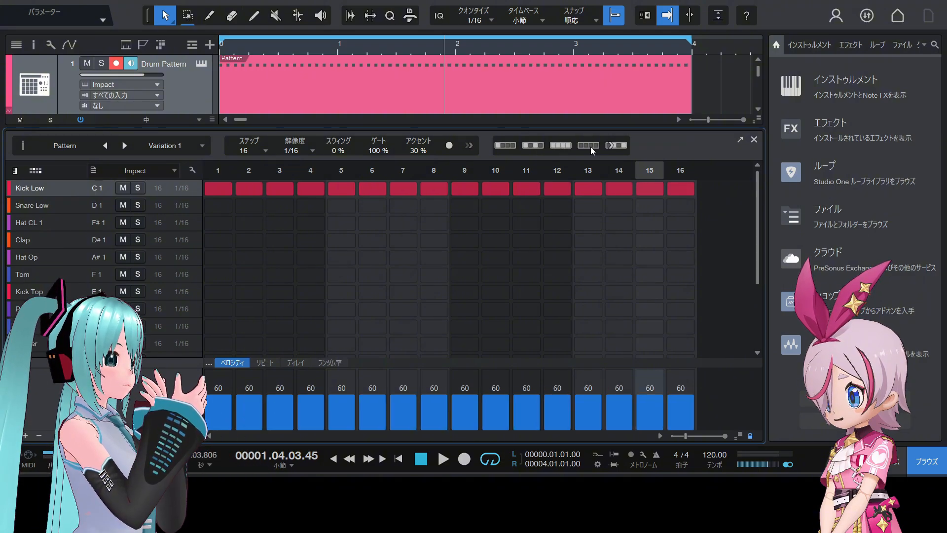
pyautogui.click(590, 147)
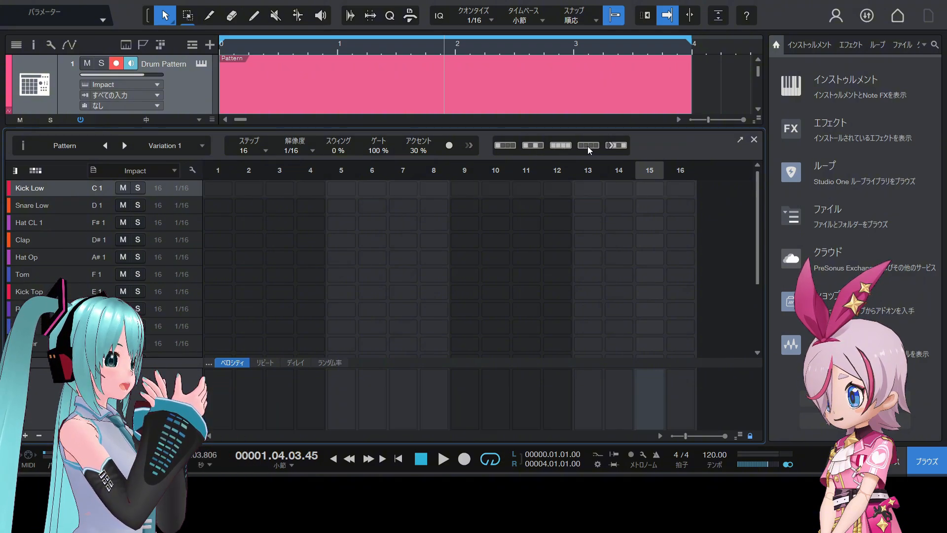
pyautogui.click(508, 146)
# - Audition the remaining Impact drum sounds one by one, from Snare Low down to the last cymbal row
pyautogui.click(28, 204)
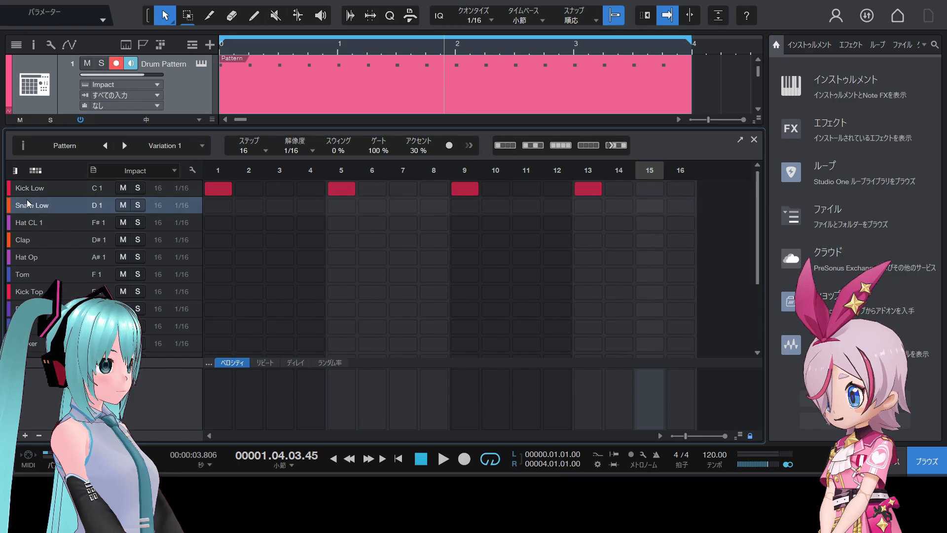
pyautogui.click(54, 222)
pyautogui.click(58, 244)
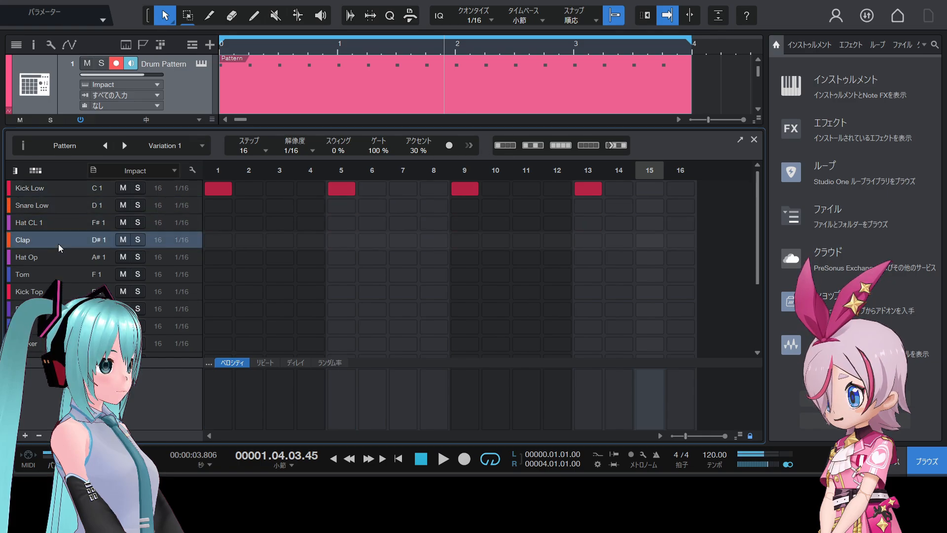
pyautogui.click(57, 257)
pyautogui.click(60, 277)
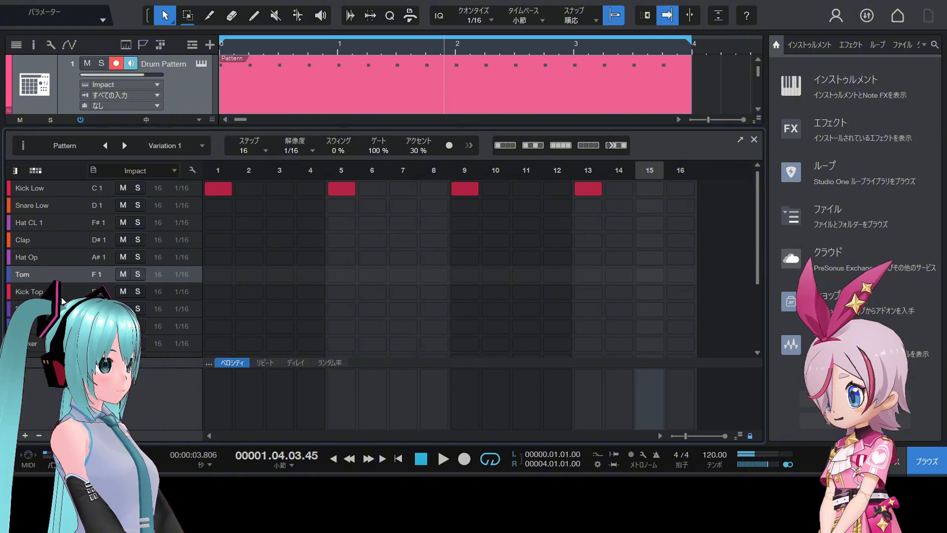
pyautogui.click(59, 292)
pyautogui.click(59, 310)
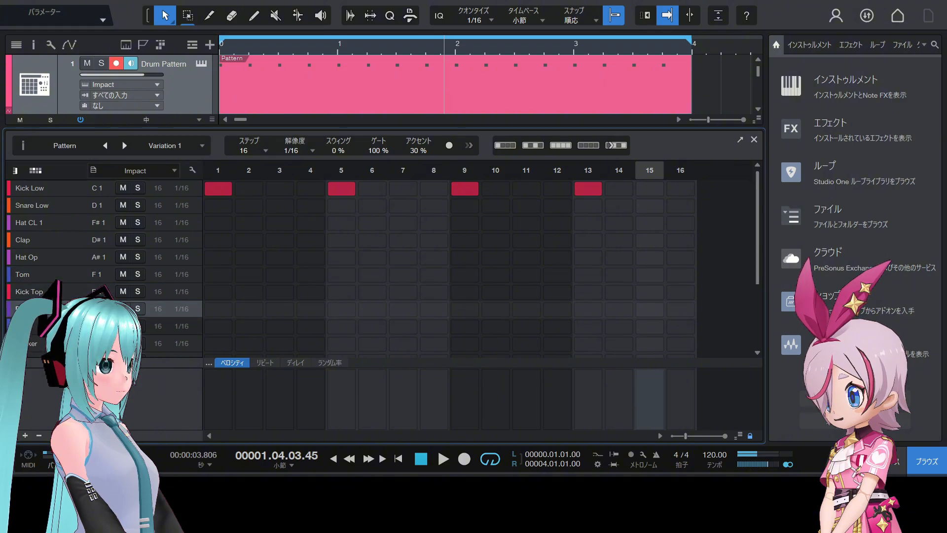
pyautogui.click(60, 326)
pyautogui.click(60, 342)
pyautogui.scroll(-1, 60, 291)
pyautogui.scroll(-1, 60, 291)
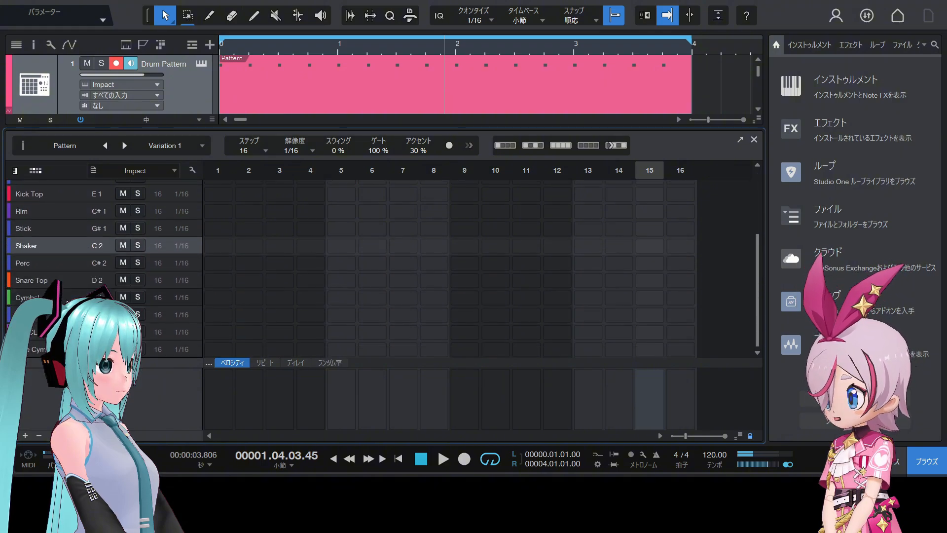
pyautogui.click(66, 262)
pyautogui.click(63, 281)
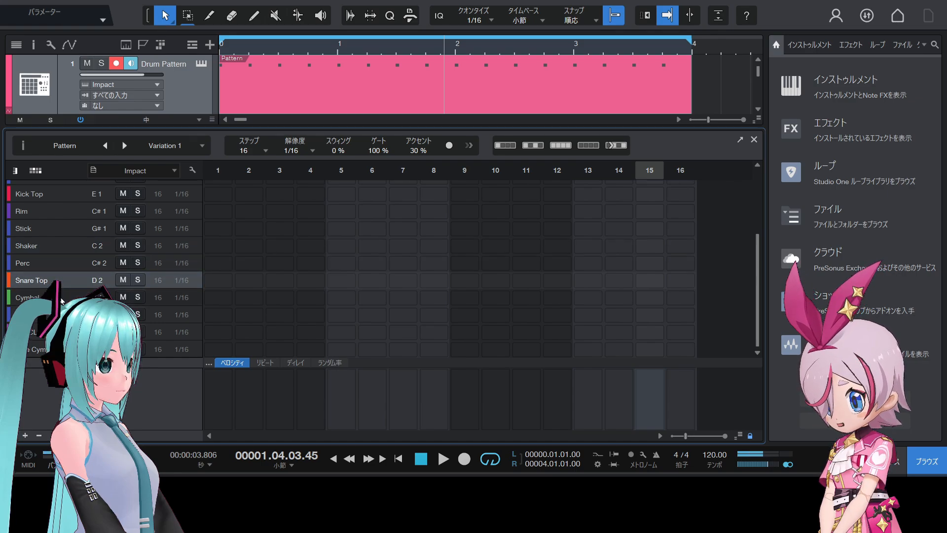
pyautogui.click(63, 297)
pyautogui.click(63, 315)
pyautogui.click(63, 332)
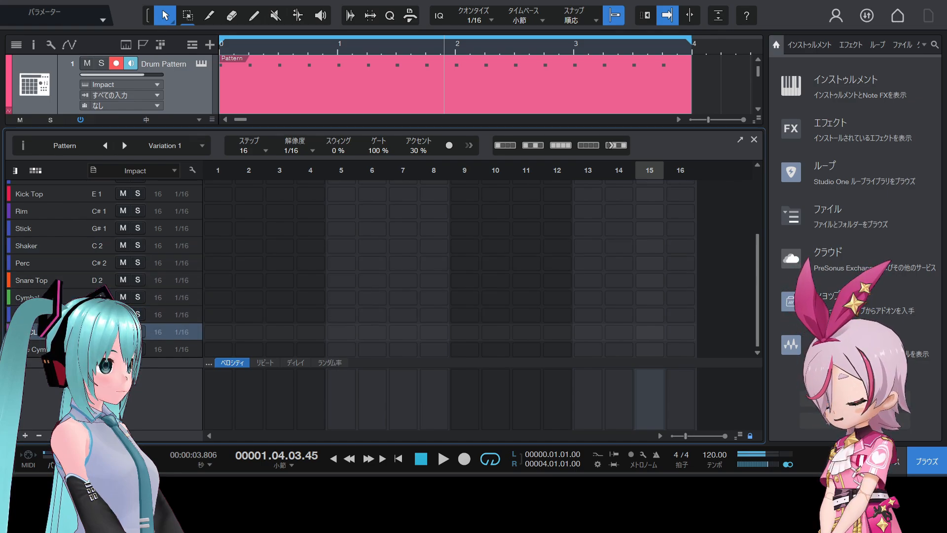
pyautogui.click(63, 349)
pyautogui.scroll(2, 63, 346)
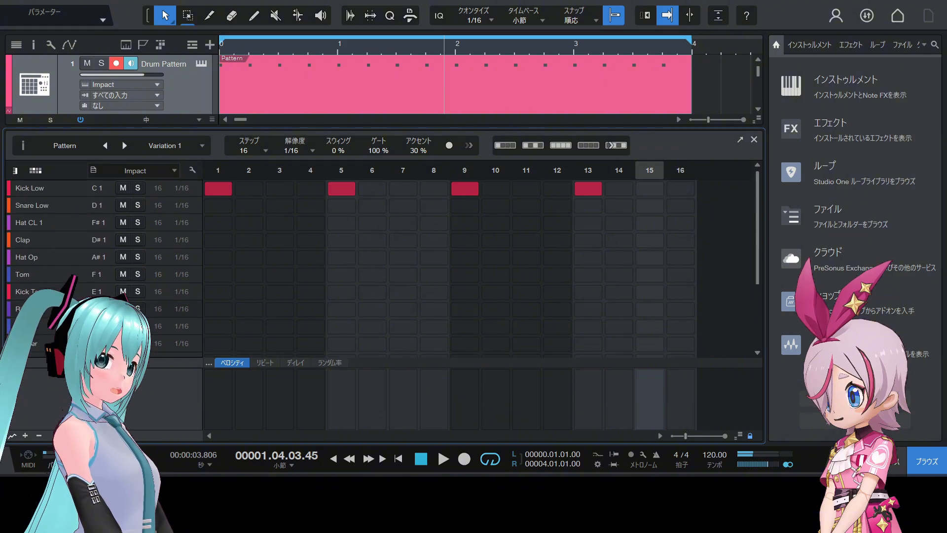
# - Add Snare Low hits on steps 3, 7, 11 and 15 of the drum pattern
pyautogui.click(72, 205)
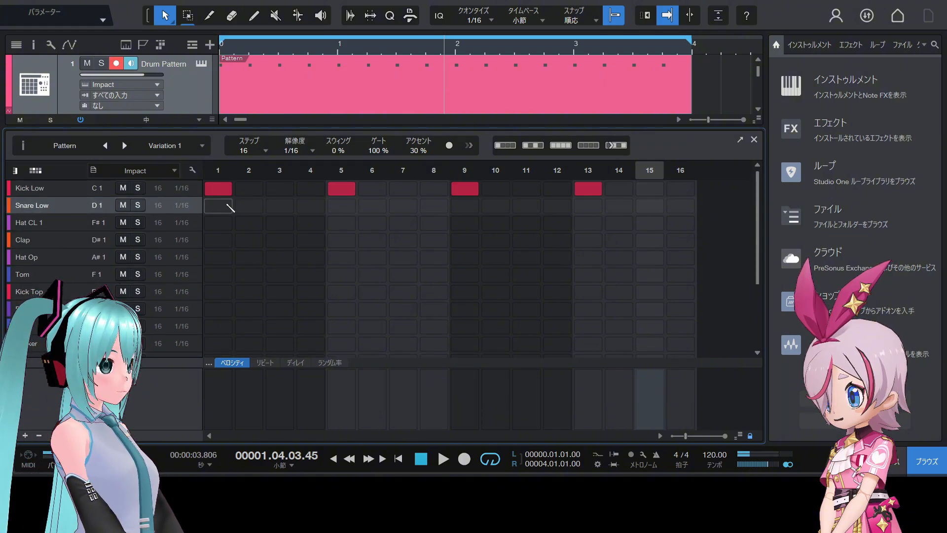
pyautogui.click(280, 206)
pyautogui.click(409, 210)
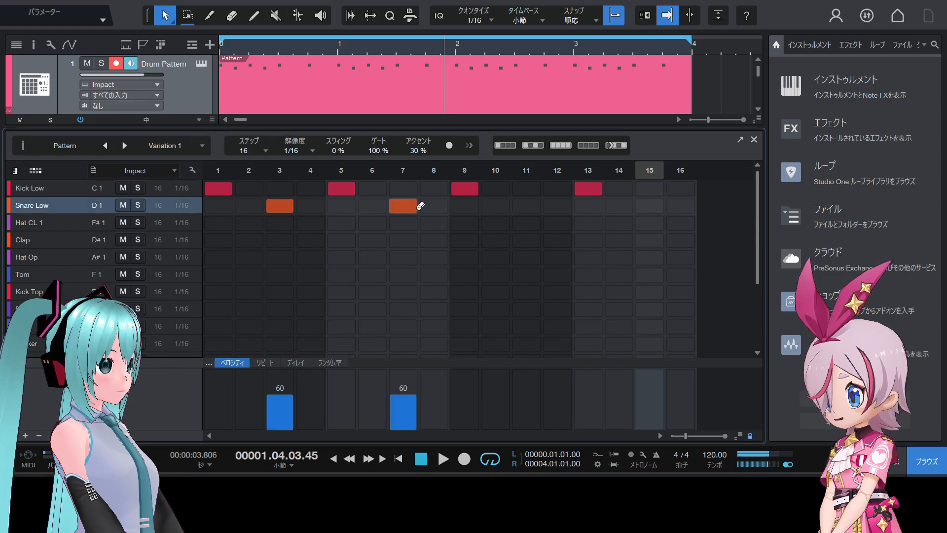
pyautogui.click(526, 206)
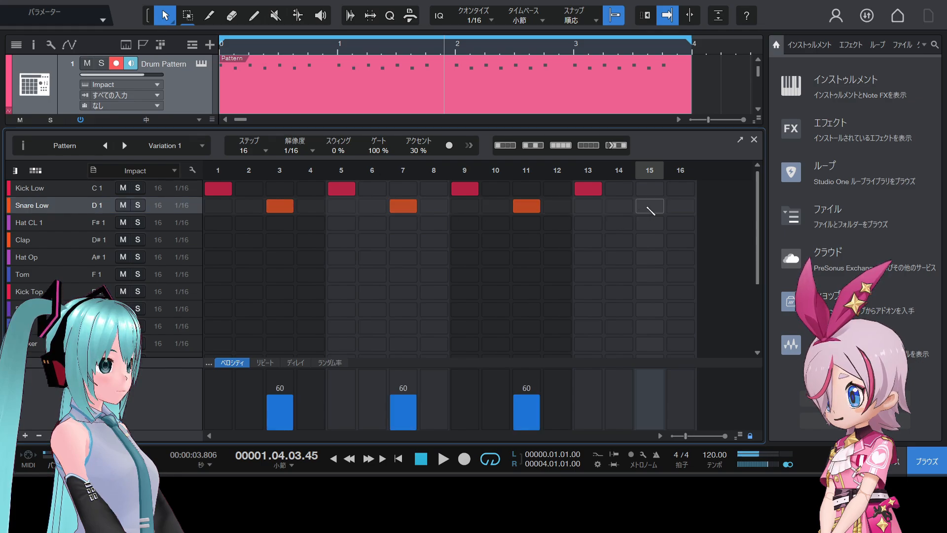
pyautogui.click(649, 206)
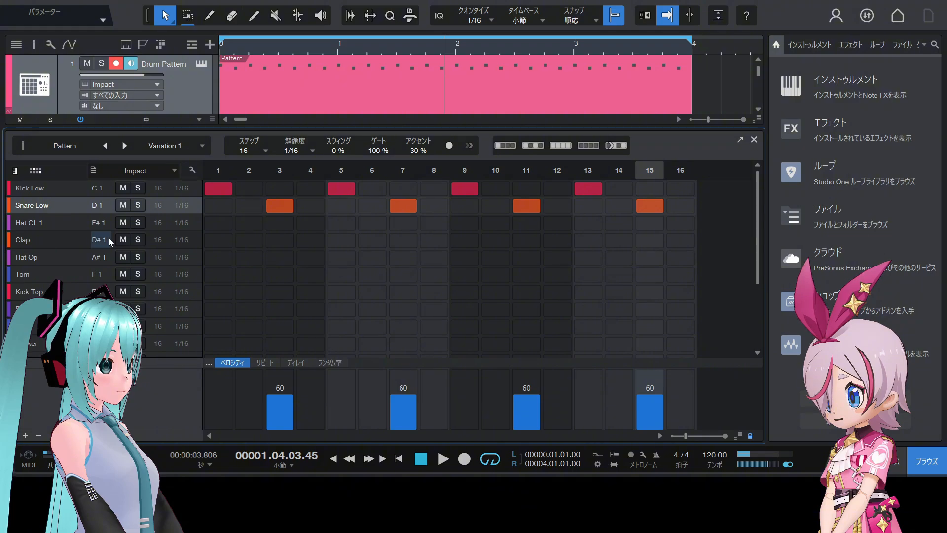
# - Play the pattern in a loop and fill the Hat CL 1 row on every second step
pyautogui.click(444, 460)
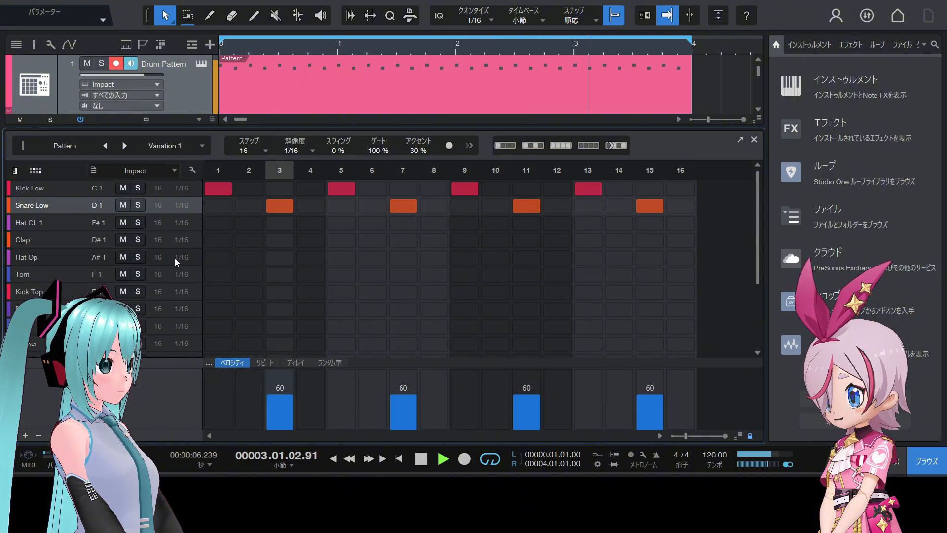
pyautogui.click(66, 223)
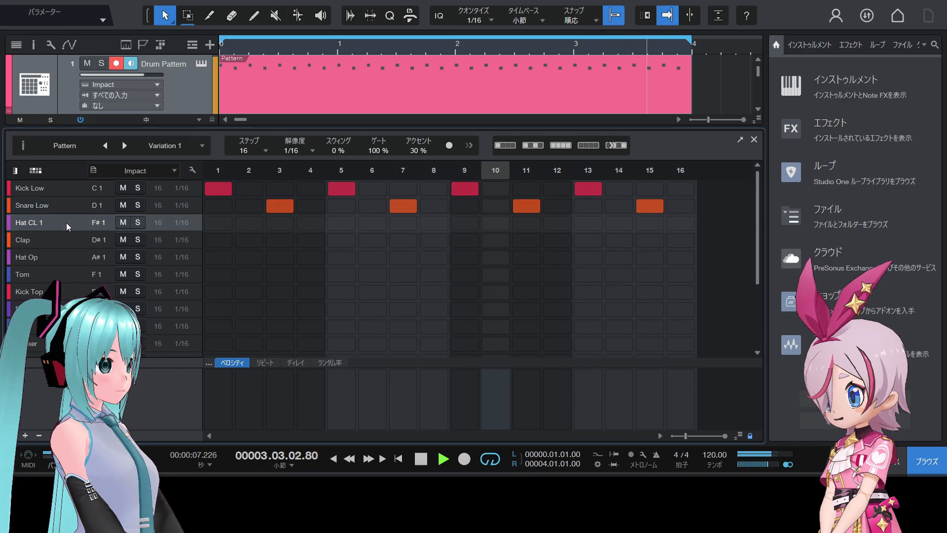
pyautogui.click(533, 146)
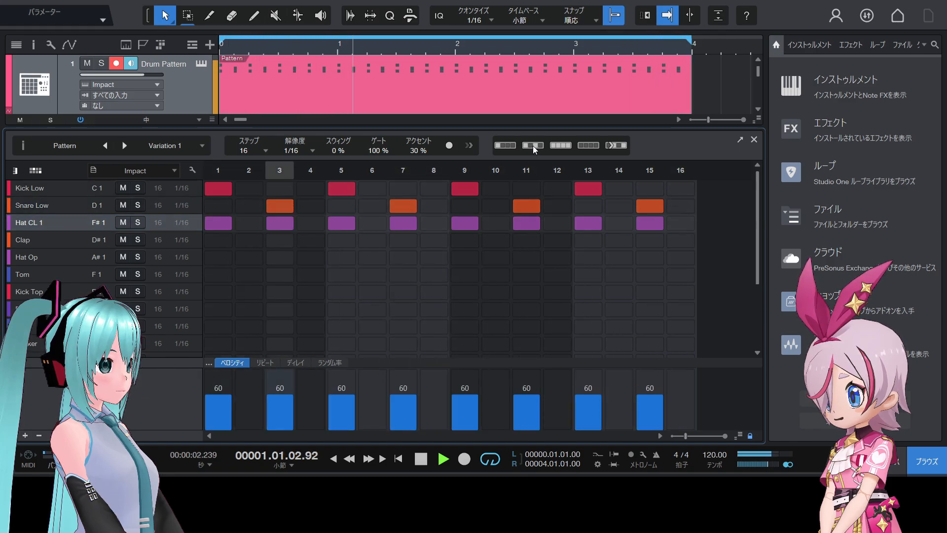
# - Add Clap hits on steps 2, 3, 5, 9, 10 and 13 while the pattern plays, and stop playback
pyautogui.click(34, 240)
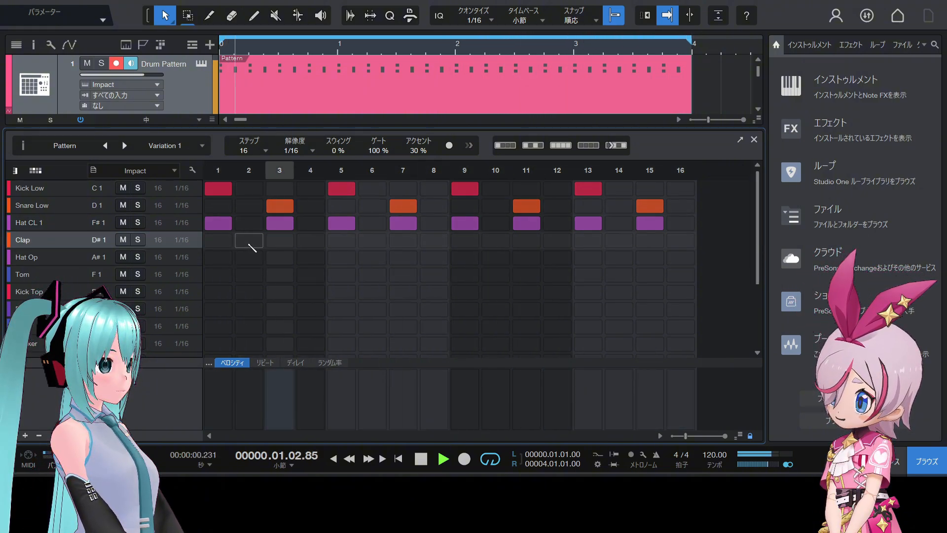
pyautogui.click(249, 241)
pyautogui.click(280, 241)
pyautogui.click(348, 242)
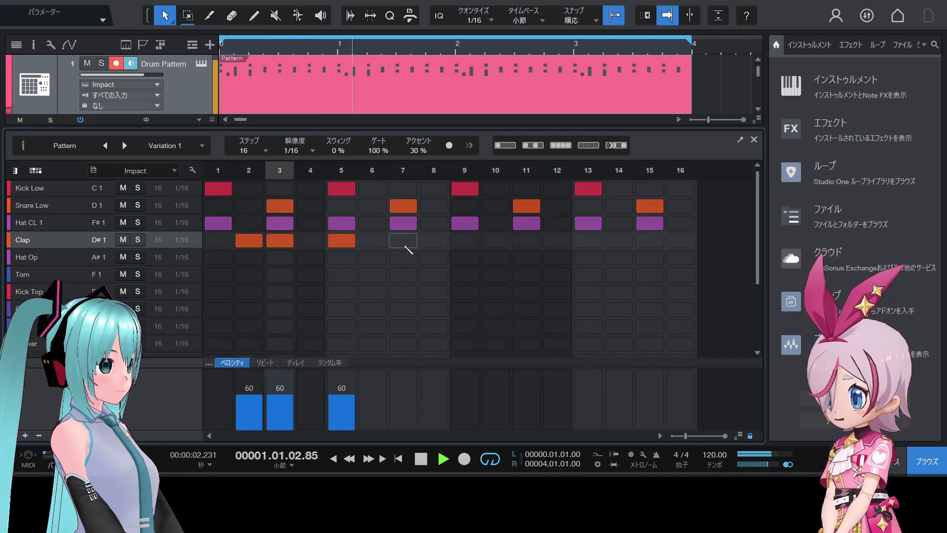
pyautogui.click(466, 241)
pyautogui.click(497, 242)
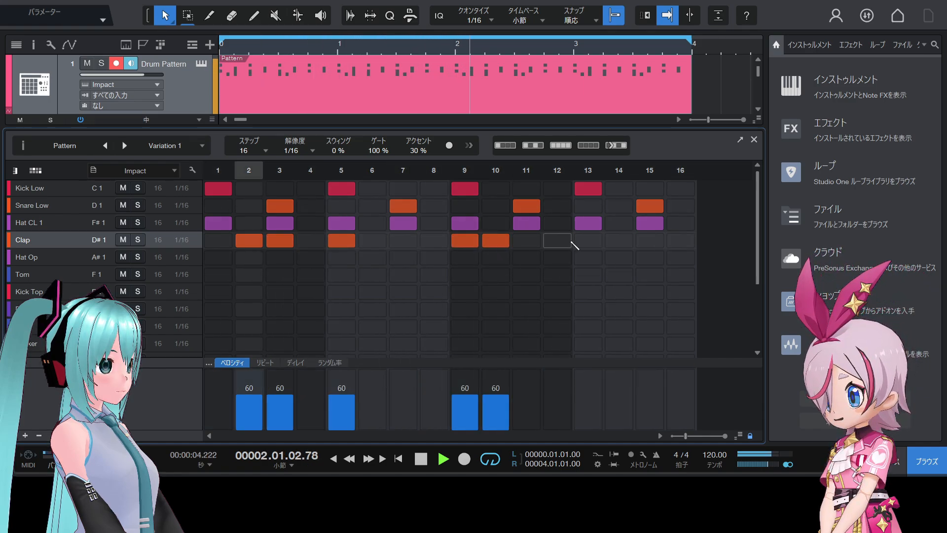
pyautogui.click(588, 240)
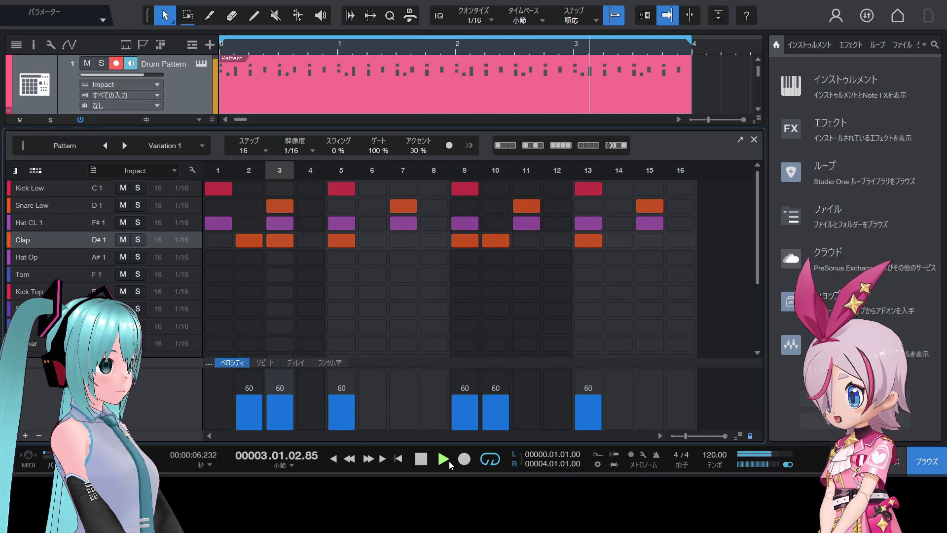
pyautogui.click(419, 461)
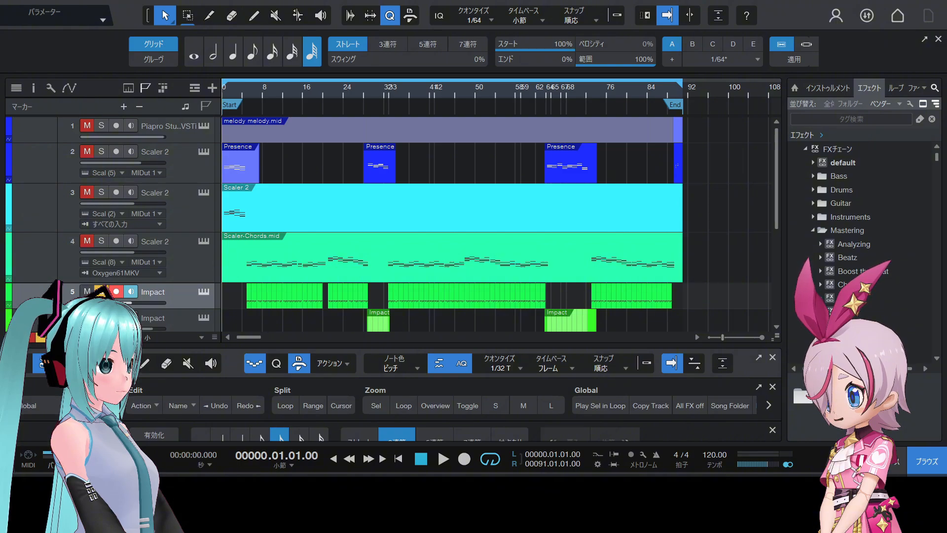
# - Look through the tracks of the finished song, from the melody down to the vocal audio track and back
pyautogui.scroll(-2, 493, 222)
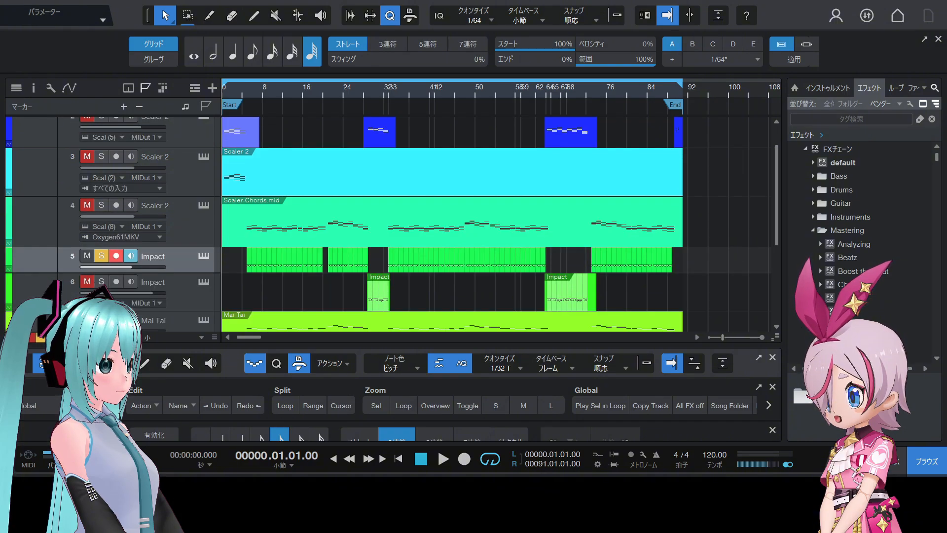
pyautogui.scroll(-2, 493, 222)
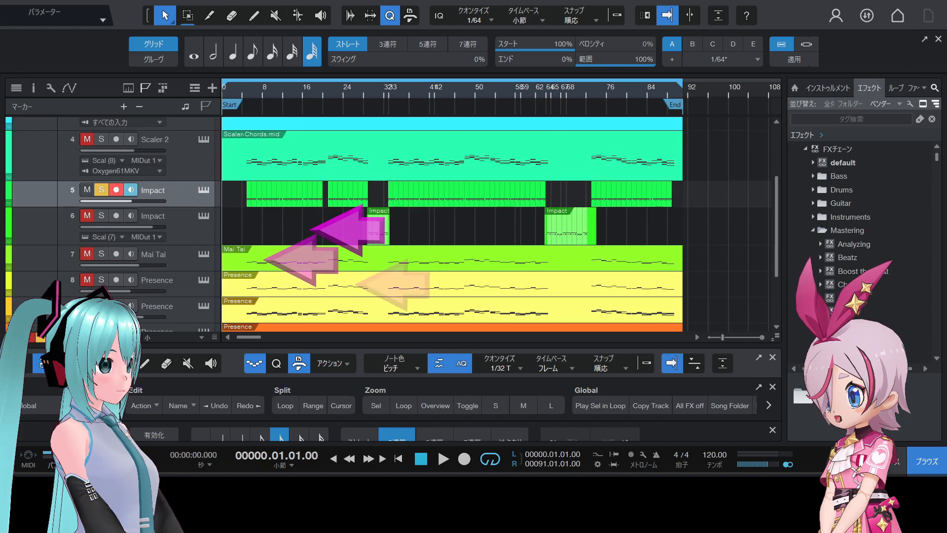
pyautogui.scroll(-3, 493, 222)
pyautogui.scroll(-4, 493, 222)
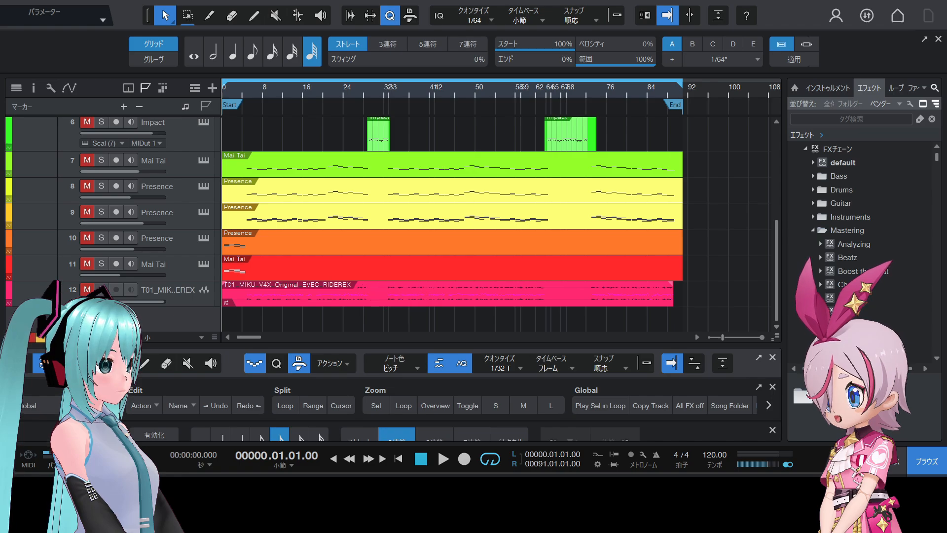
pyautogui.scroll(4, 452, 223)
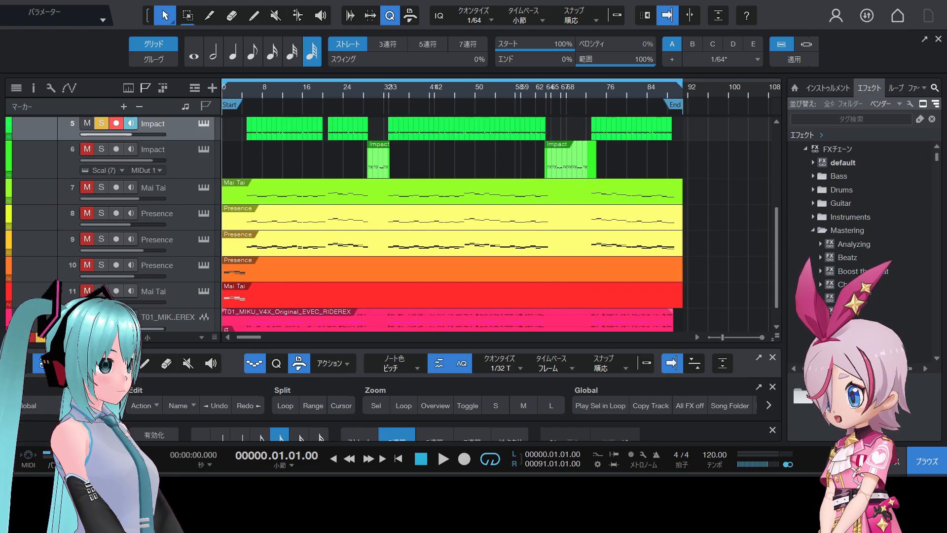
pyautogui.scroll(1, 452, 224)
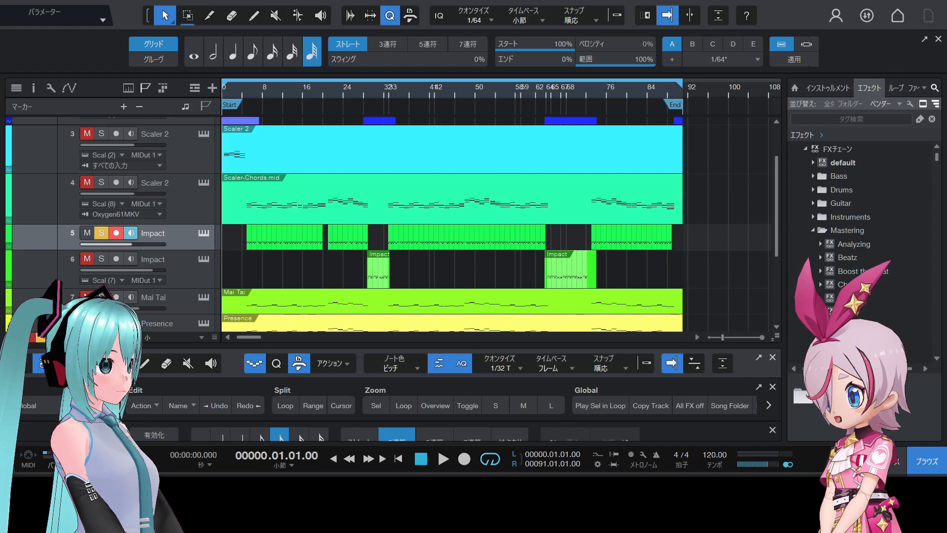
# - Play back the soloed Impact drum track, followed by the drums together with the soloed Scaler-Chords track
pyautogui.click(232, 378)
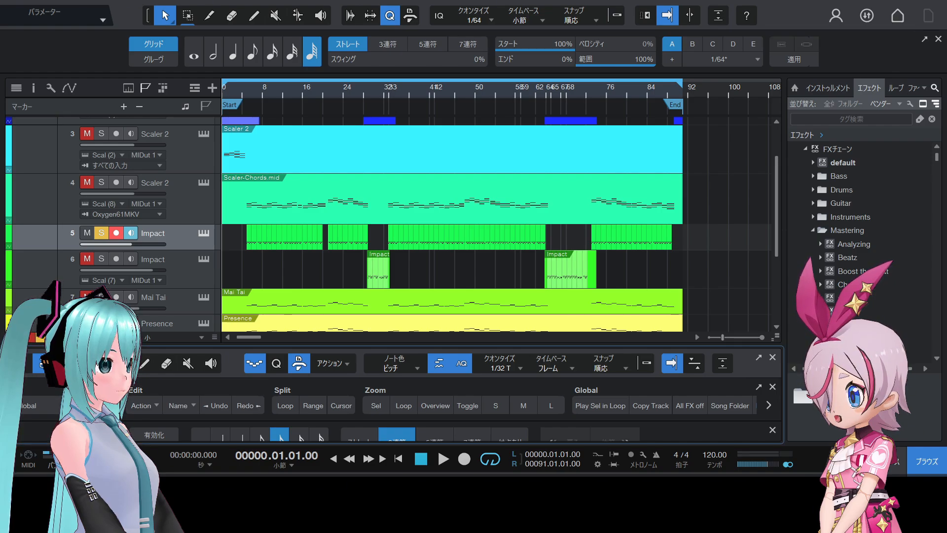
pyautogui.click(446, 463)
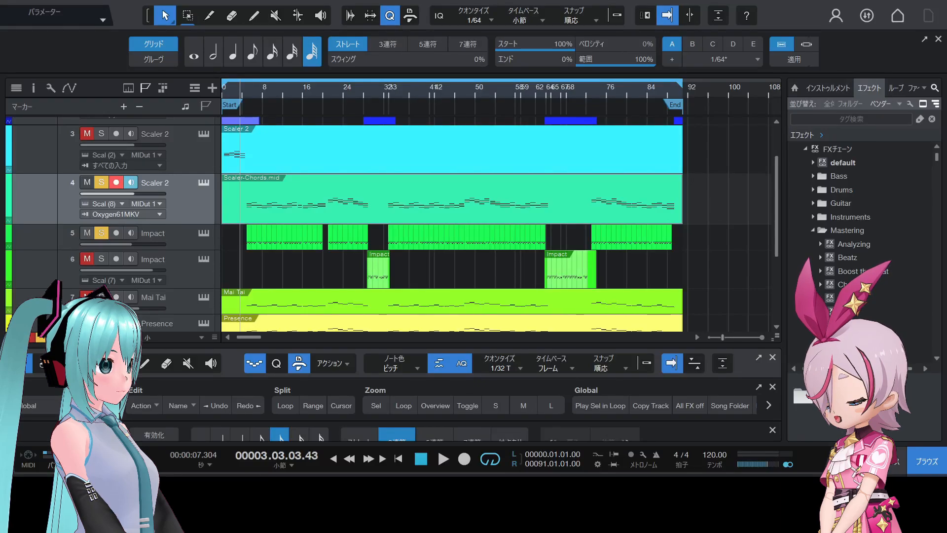
pyautogui.click(442, 461)
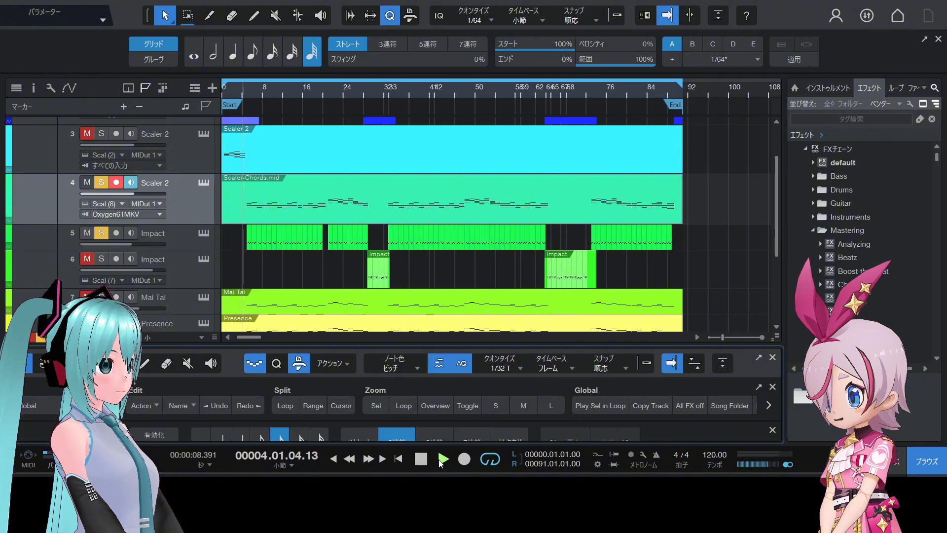